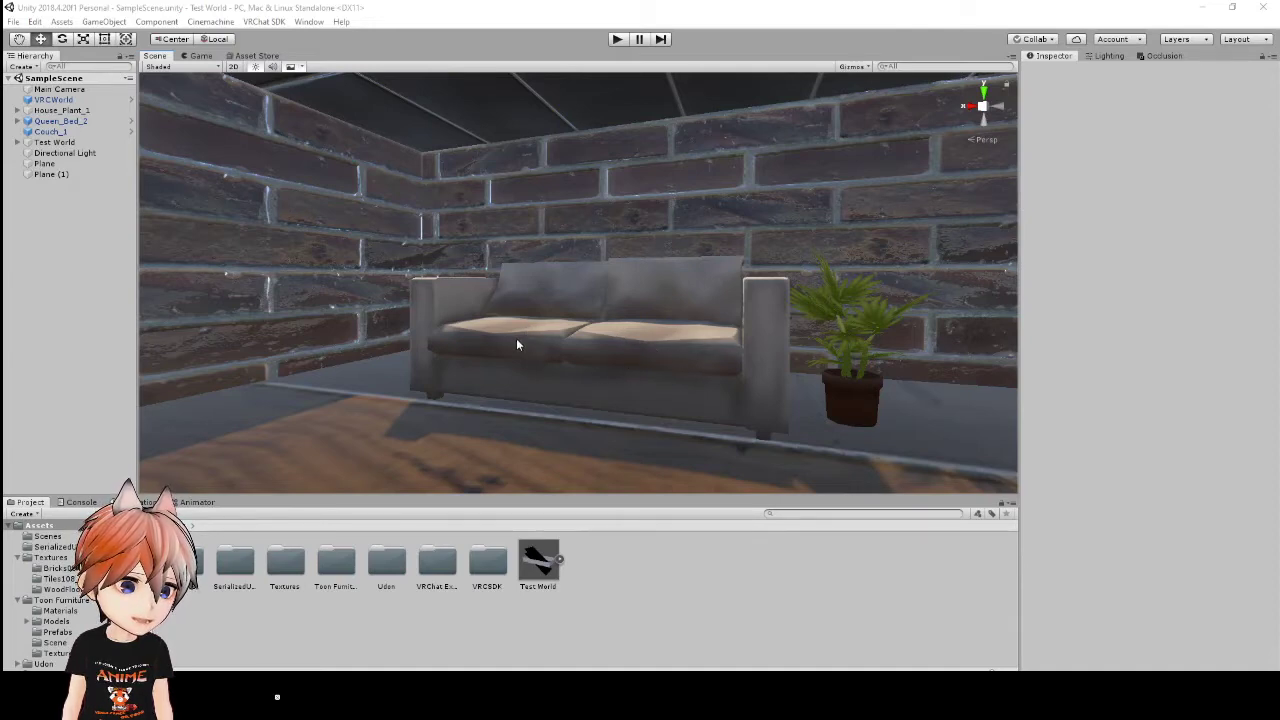
Browse to VRChat Examples > Prefabs > VRCChair and drag VRCChair3 in front of the couch
{"action": "double_click", "coordinate": [432, 565]}
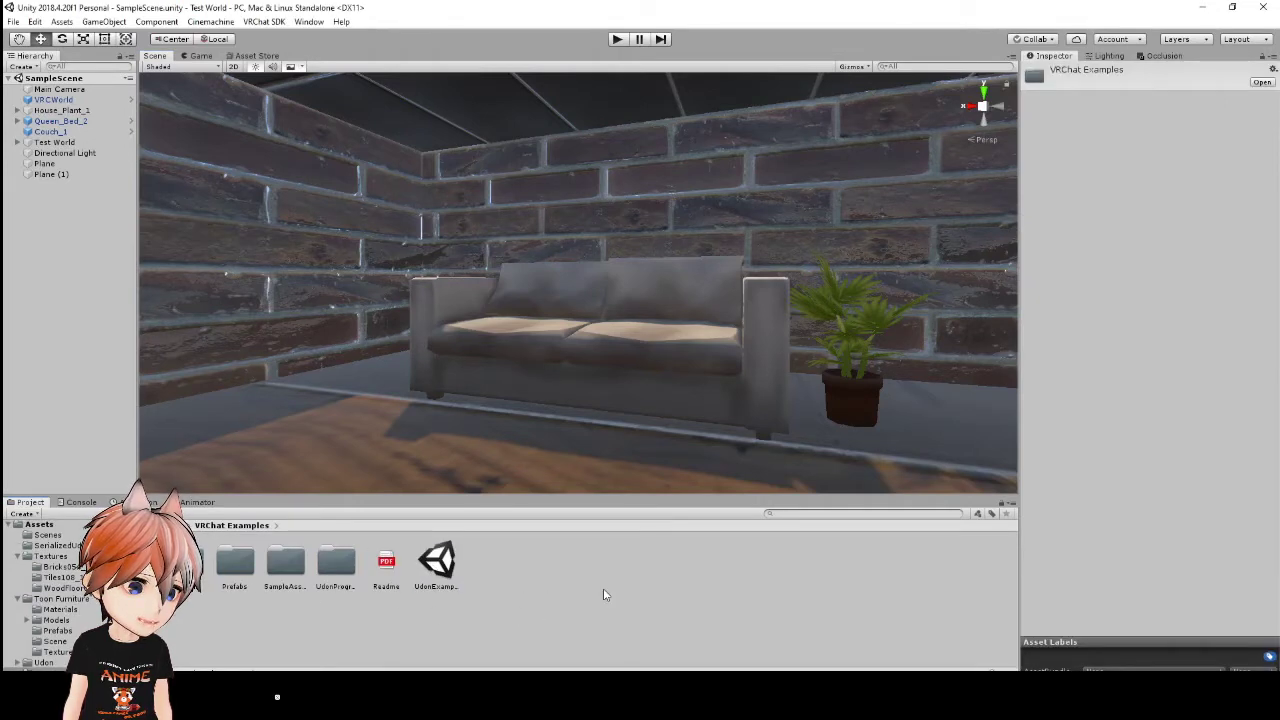
{"action": "double_click", "coordinate": [242, 563]}
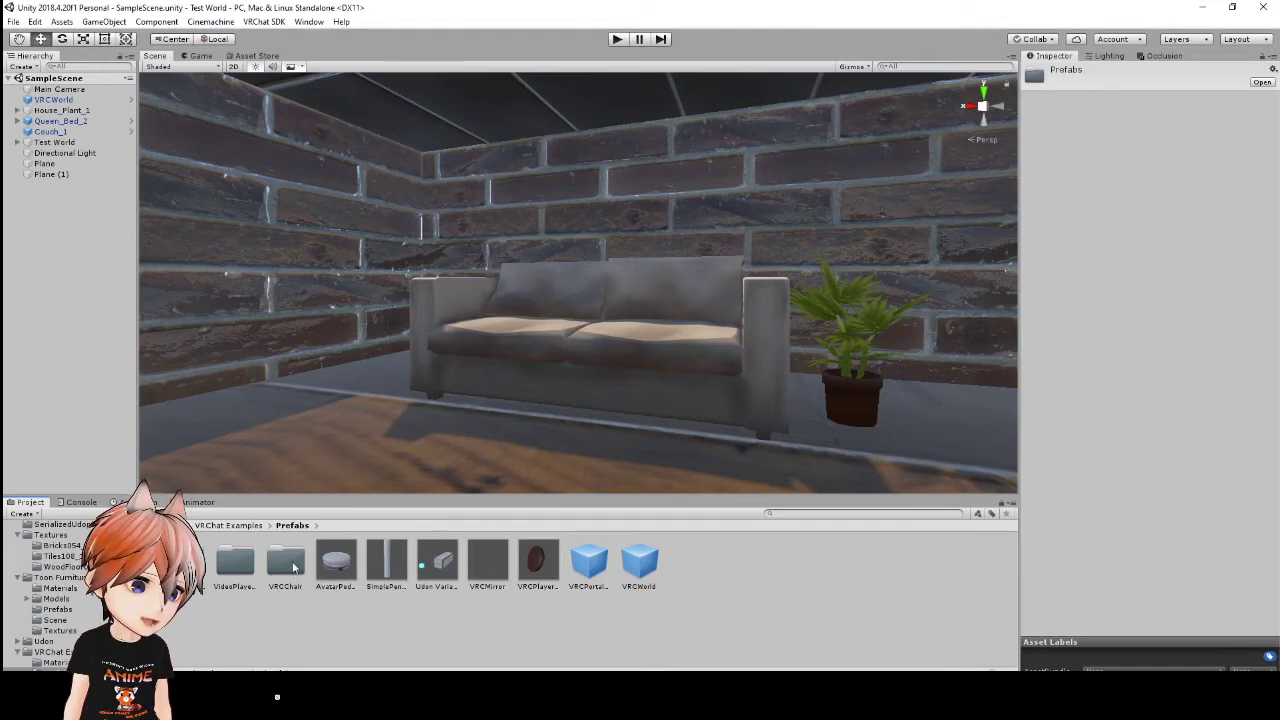
{"action": "double_click", "coordinate": [287, 562]}
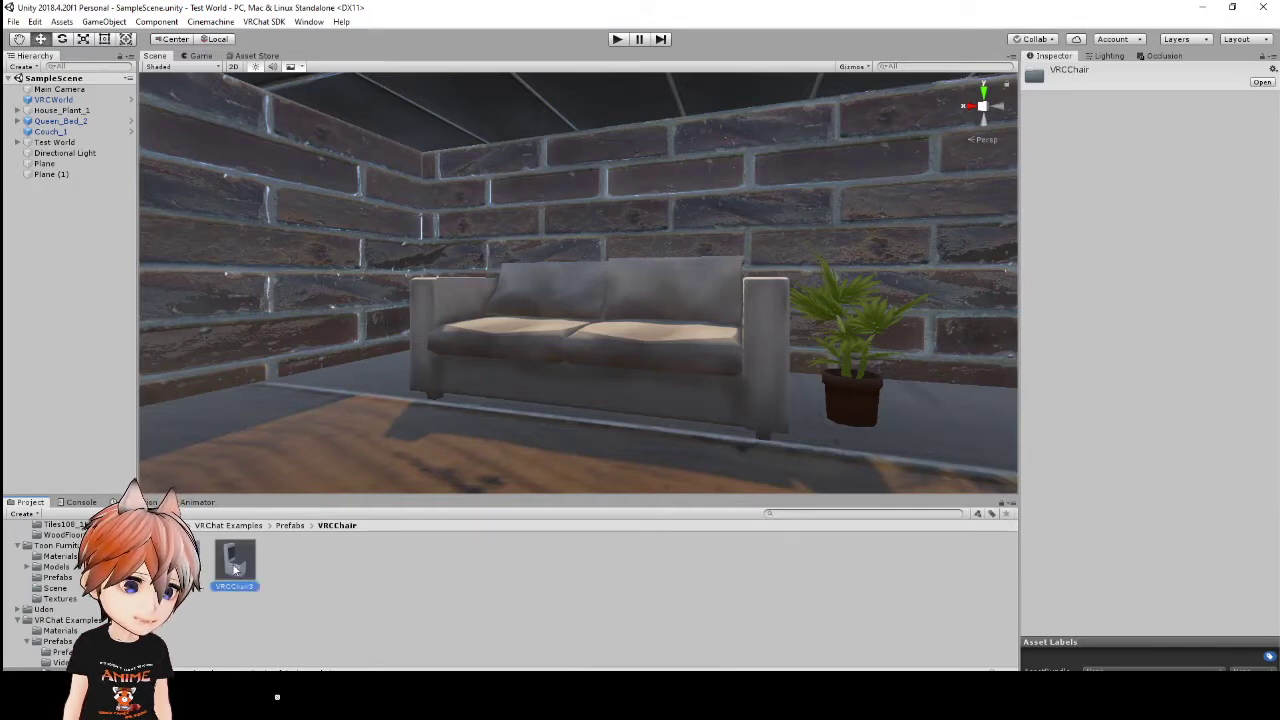
{"action": "left_click_drag", "start_coordinate": [235, 568], "coordinate": [688, 419]}
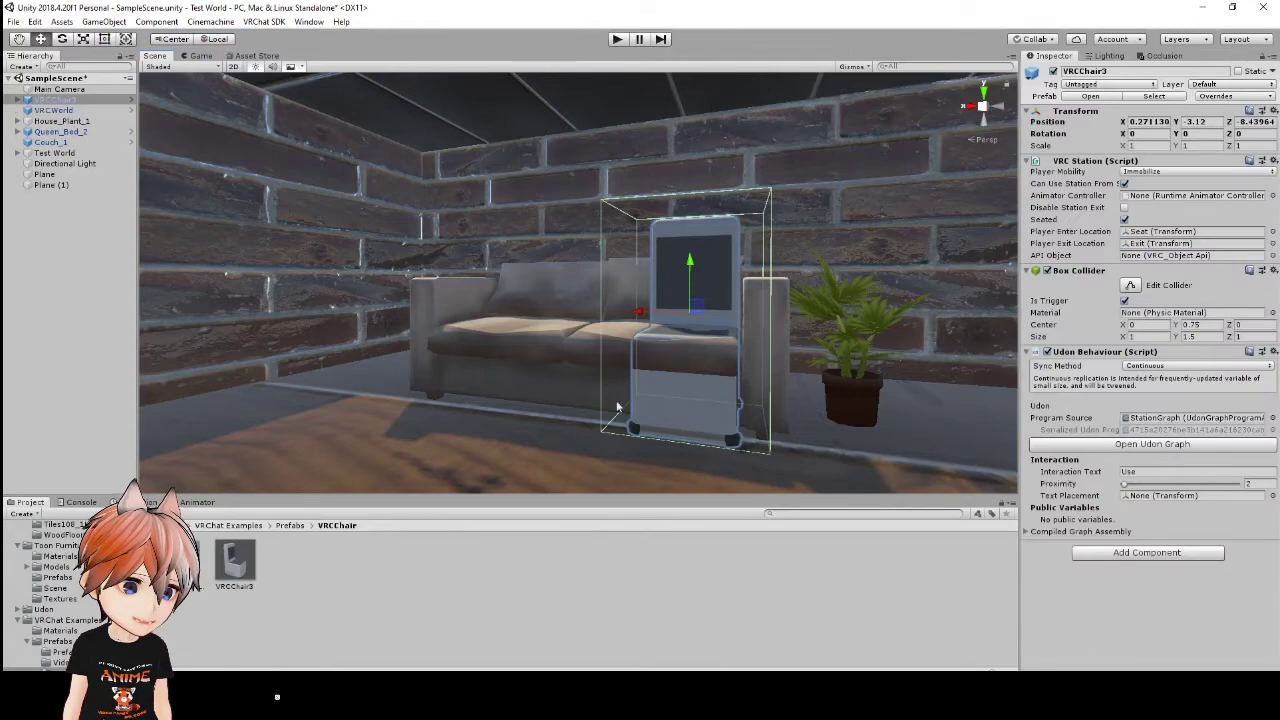
Frame VRCChair3 on the couch seat, fly around to inspect it, and expand its children
{"action": "right_click_drag", "start_coordinate": [617, 408], "coordinate": [737, 423]}
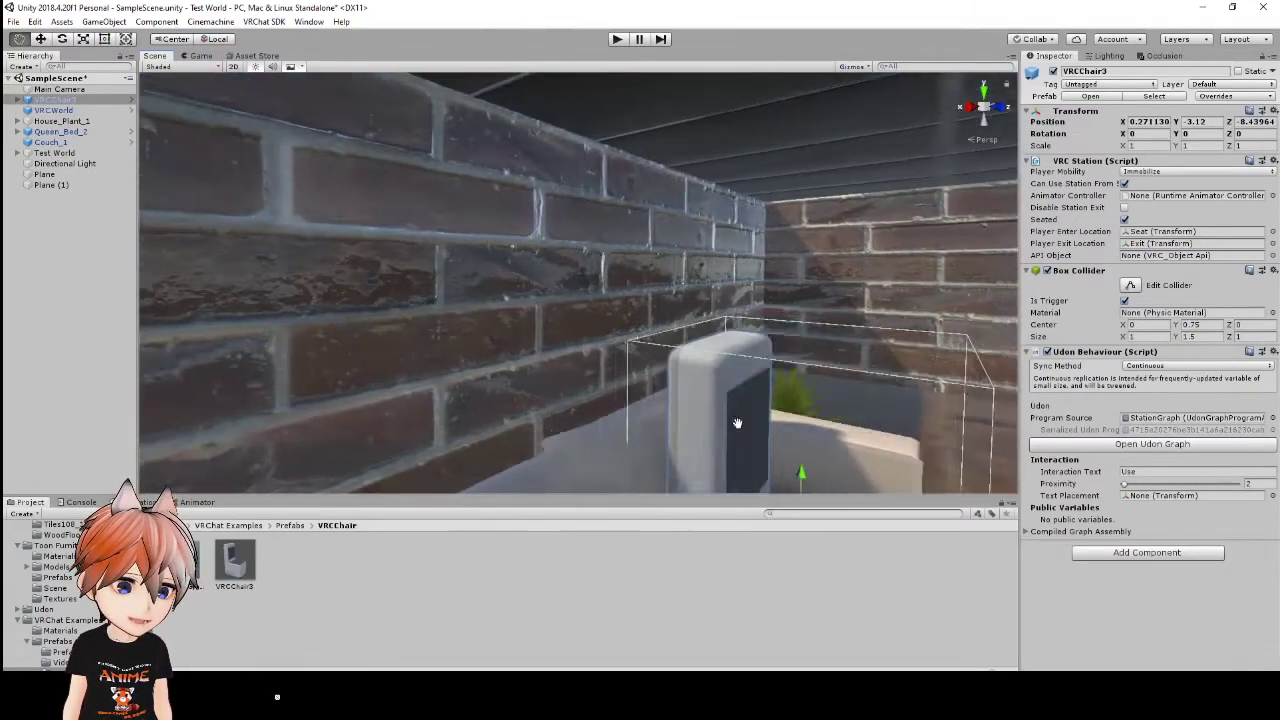
{"action": "key", "text": "f"}
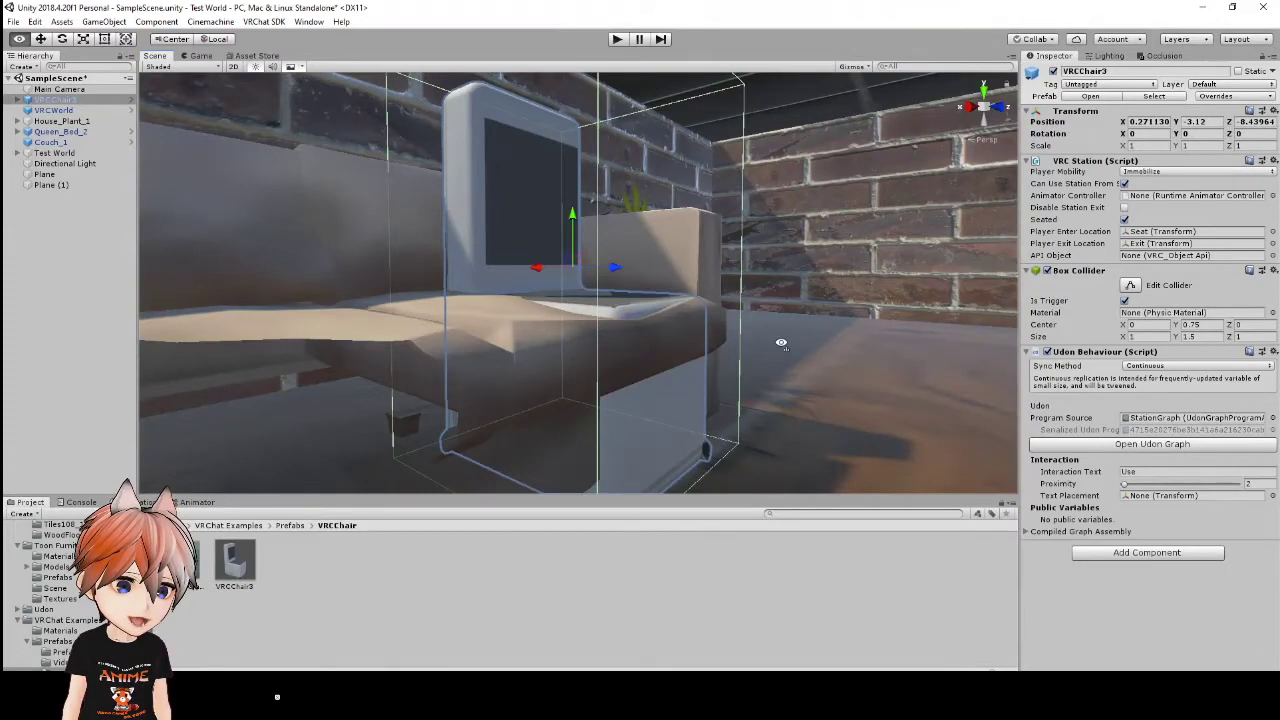
{"action": "right_click_drag", "start_coordinate": [781, 343], "coordinate": [230, 298]}
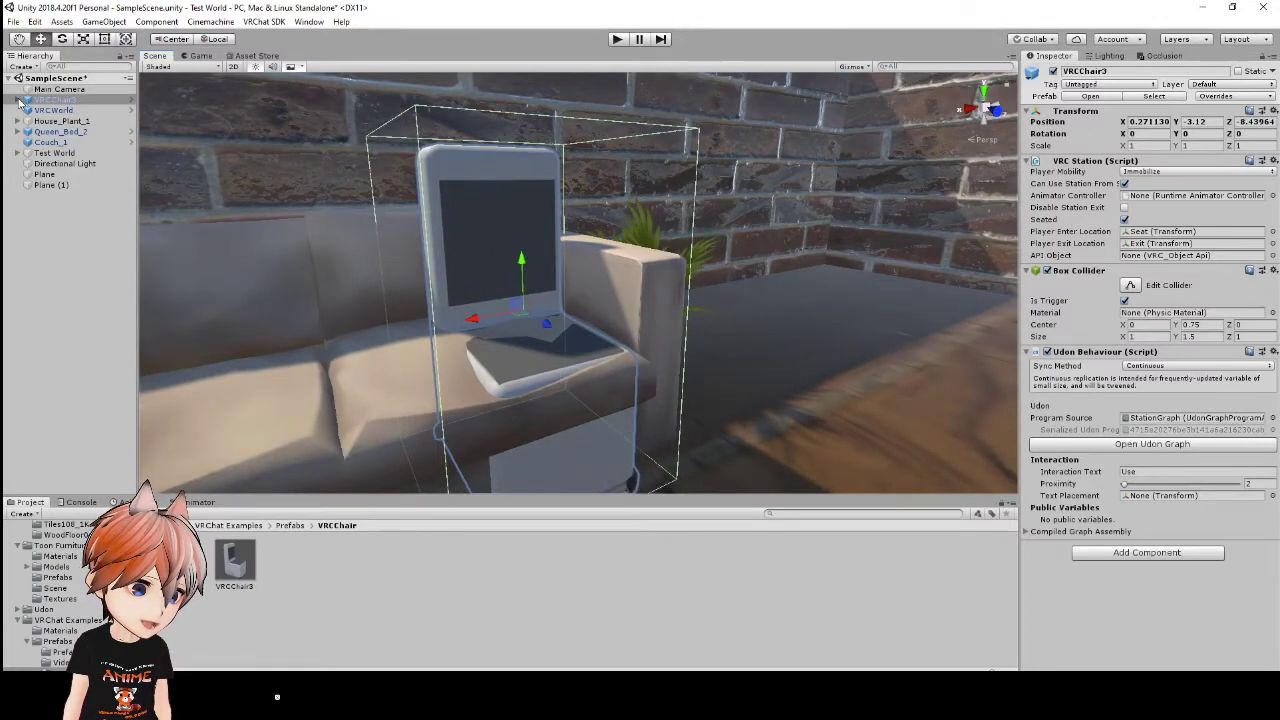
{"action": "left_click_drag", "start_coordinate": [83, 101], "coordinate": [17, 103]}
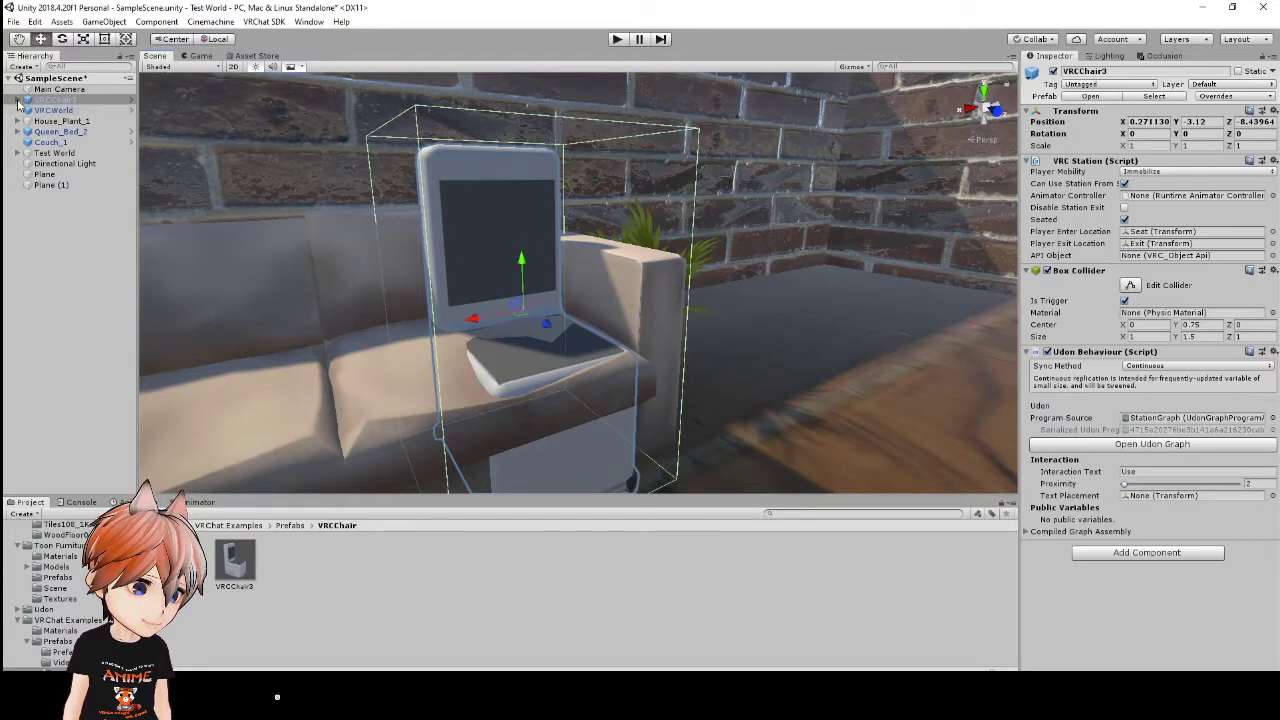
{"action": "left_click", "coordinate": [17, 103]}
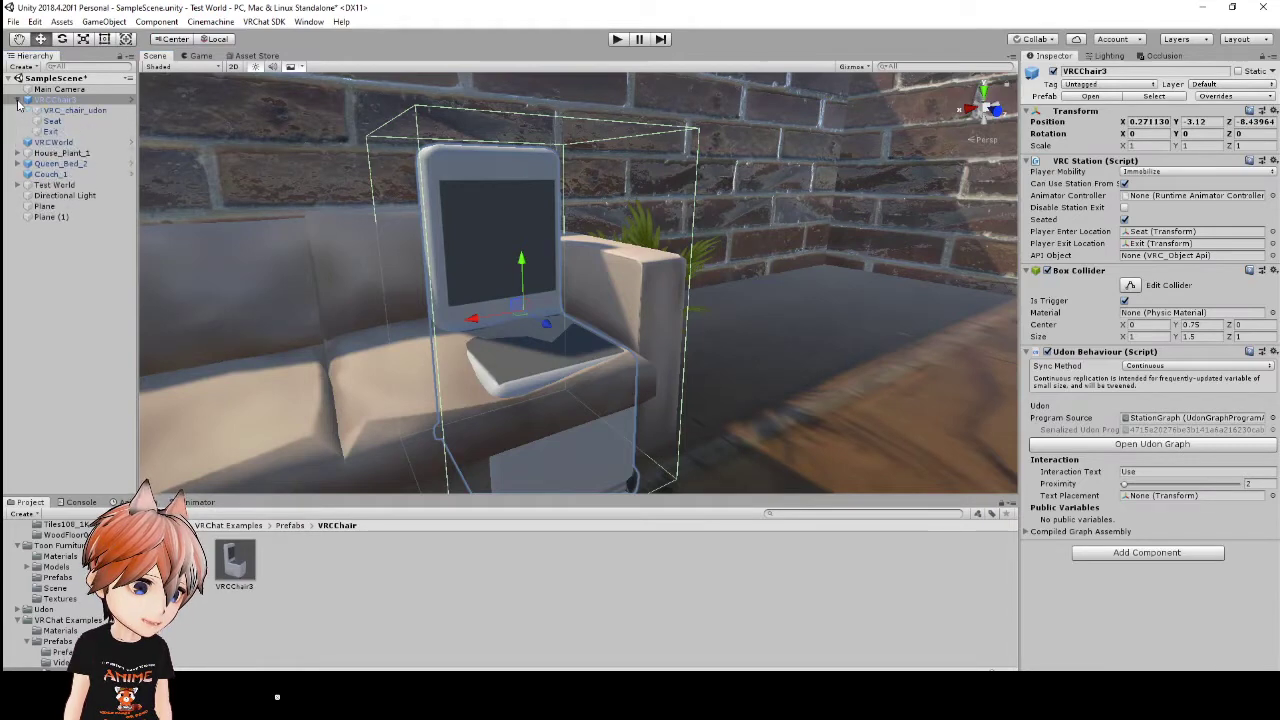
Untick the Mesh Renderer on VRCChair3's VRC_chair_udon so only the couch shows
{"action": "left_click", "coordinate": [85, 112]}
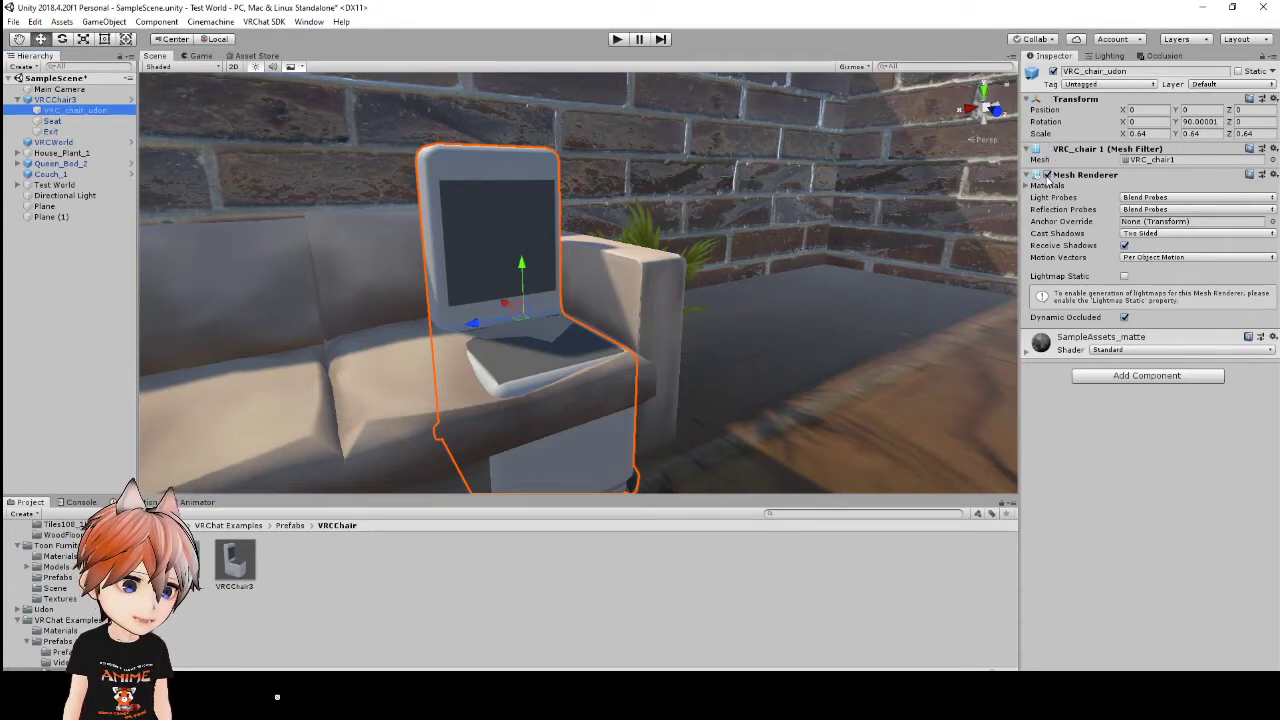
{"action": "left_click", "coordinate": [1047, 175]}
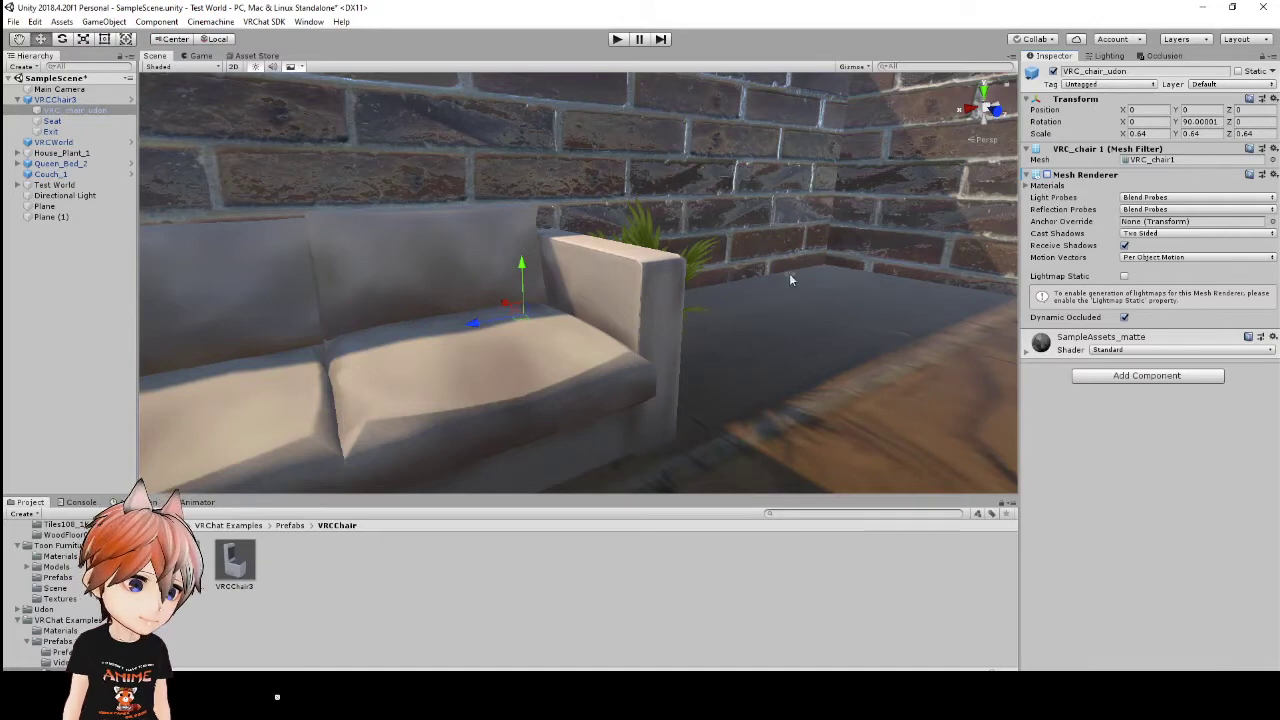
{"action": "mouse_move", "coordinate": [789, 275]}
{"action": "left_mouse_down", "text": "alt"}
{"action": "mouse_move", "coordinate": [688, 282]}
{"action": "mouse_move", "coordinate": [801, 278]}
{"action": "left_mouse_up", "text": "alt"}
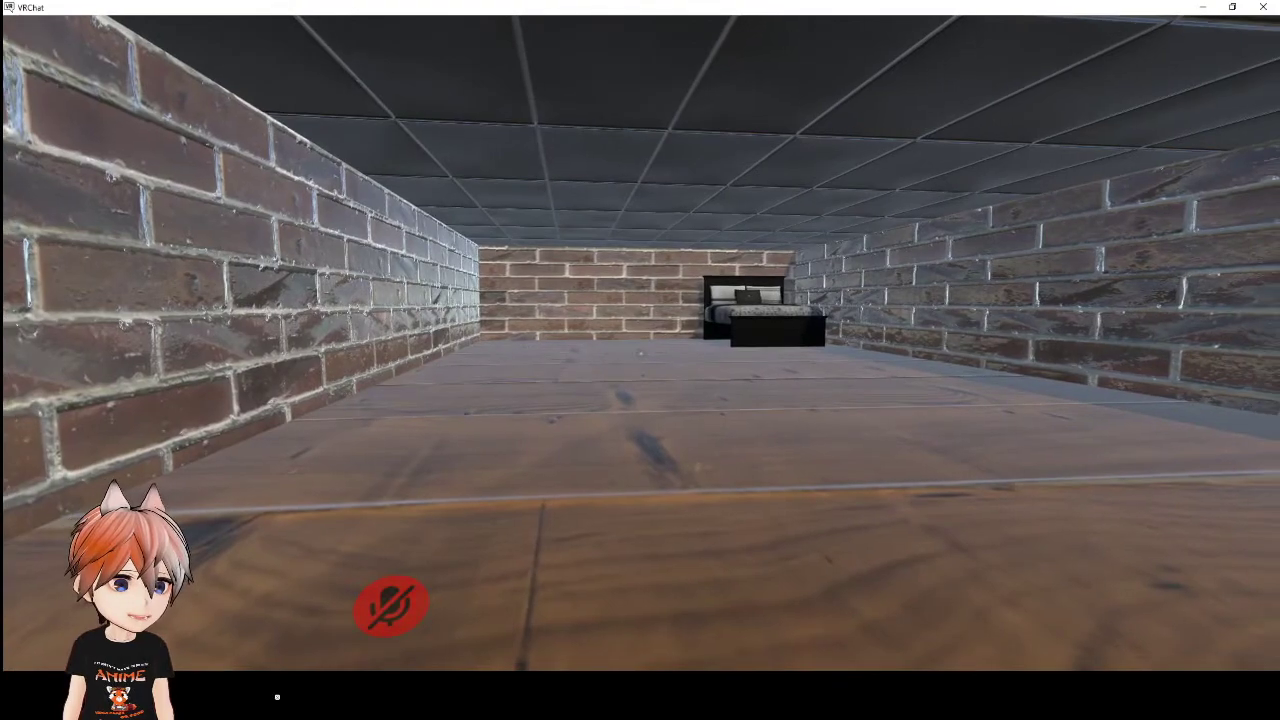
In the VRChat test world, sit on the couch, then get up and face it again
{"action": "key", "text": "w"}
{"action": "key", "text": "s"}
{"action": "mouse_move", "coordinate": [641, 353]}
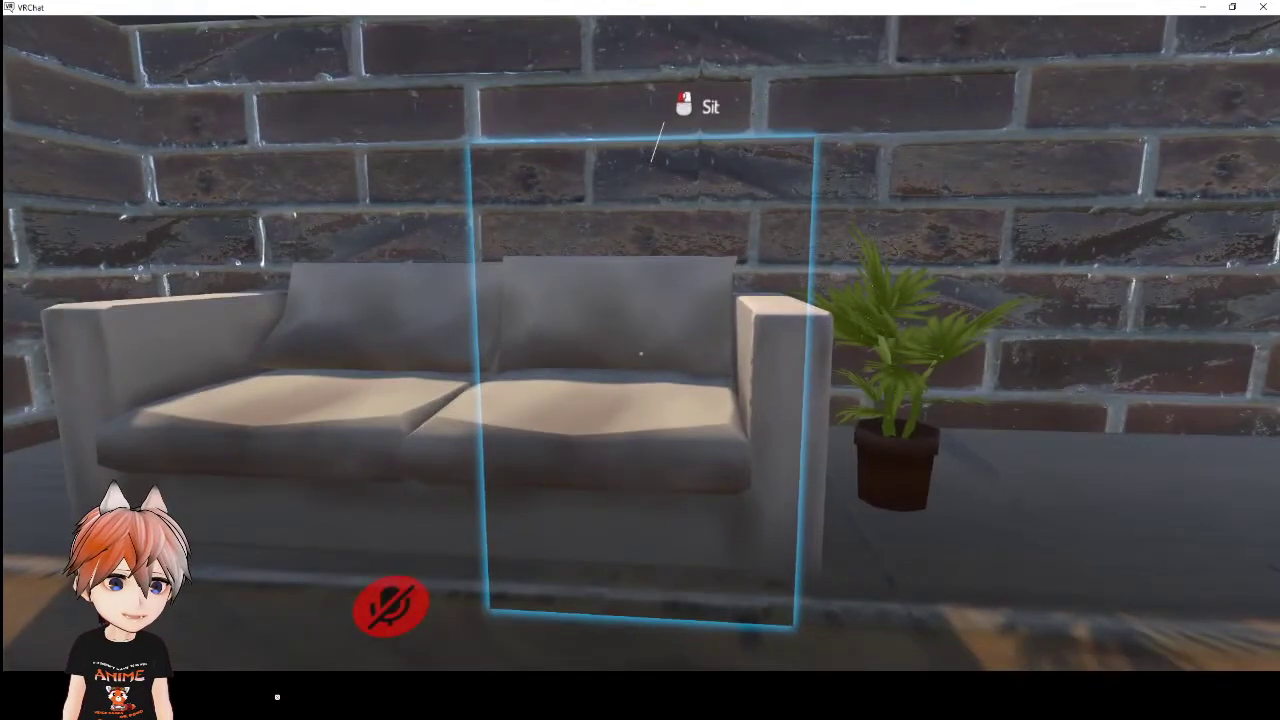
{"action": "left_click", "coordinate": [641, 353]}
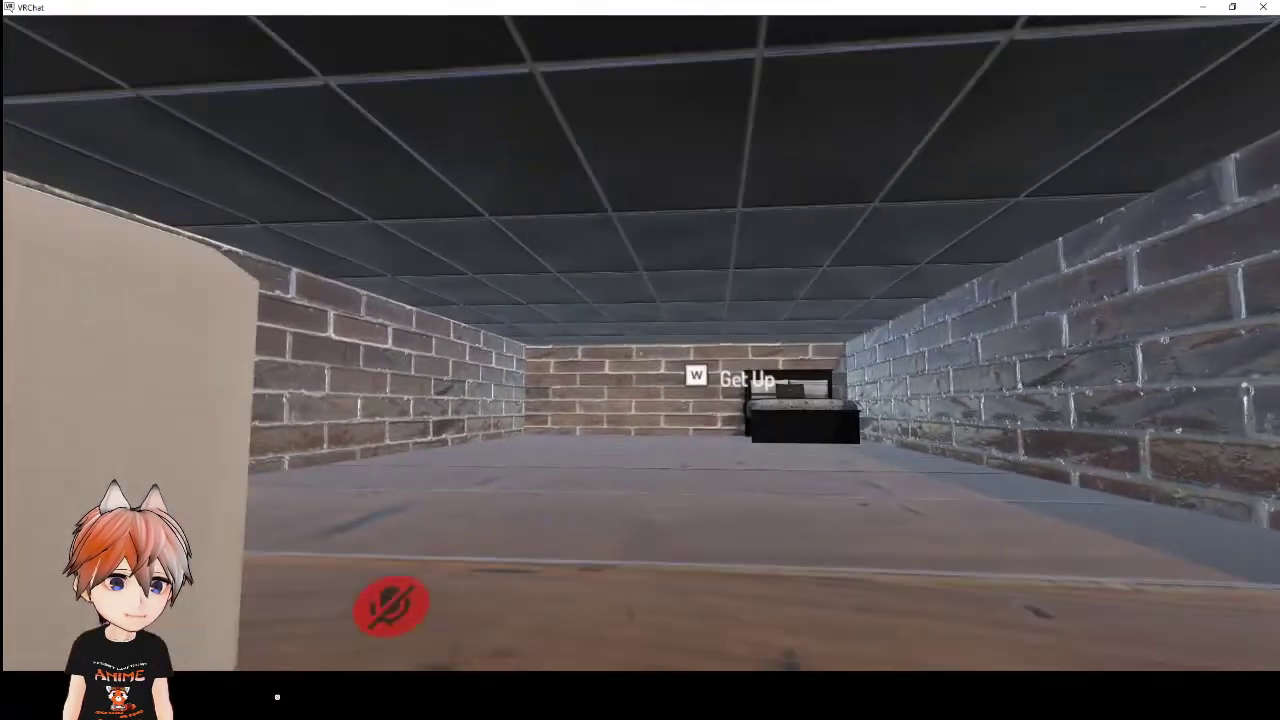
{"action": "mouse_move", "coordinate": [641, 353]}
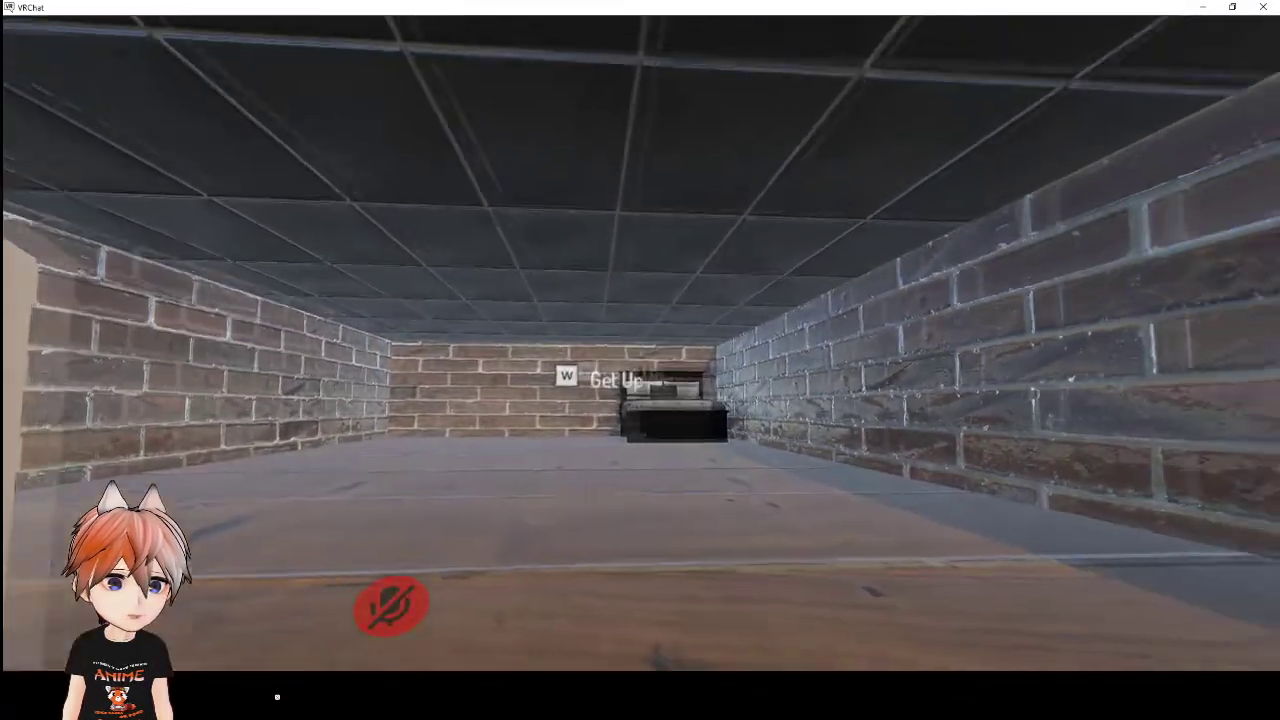
{"action": "key", "text": "w"}
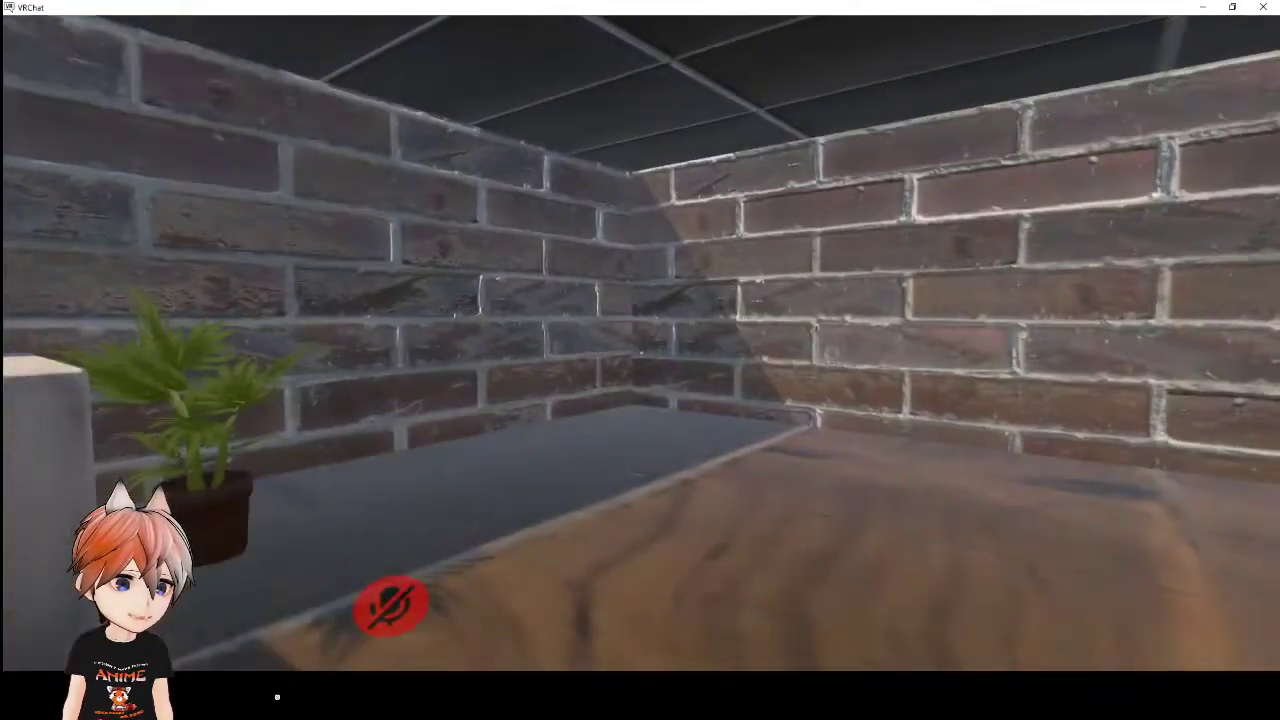
{"action": "key", "text": "w"}
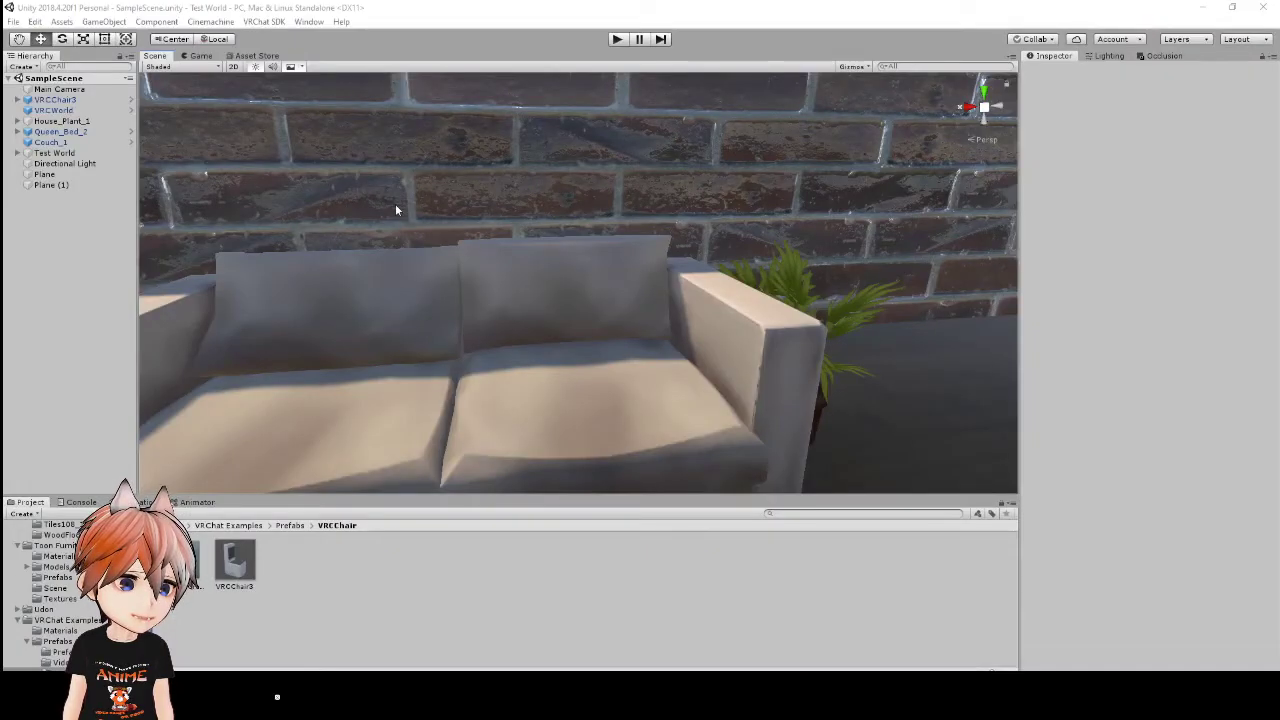
Select VRCChair3 in the Hierarchy to show its station settings, back on the Move tool
{"action": "key", "text": "q"}
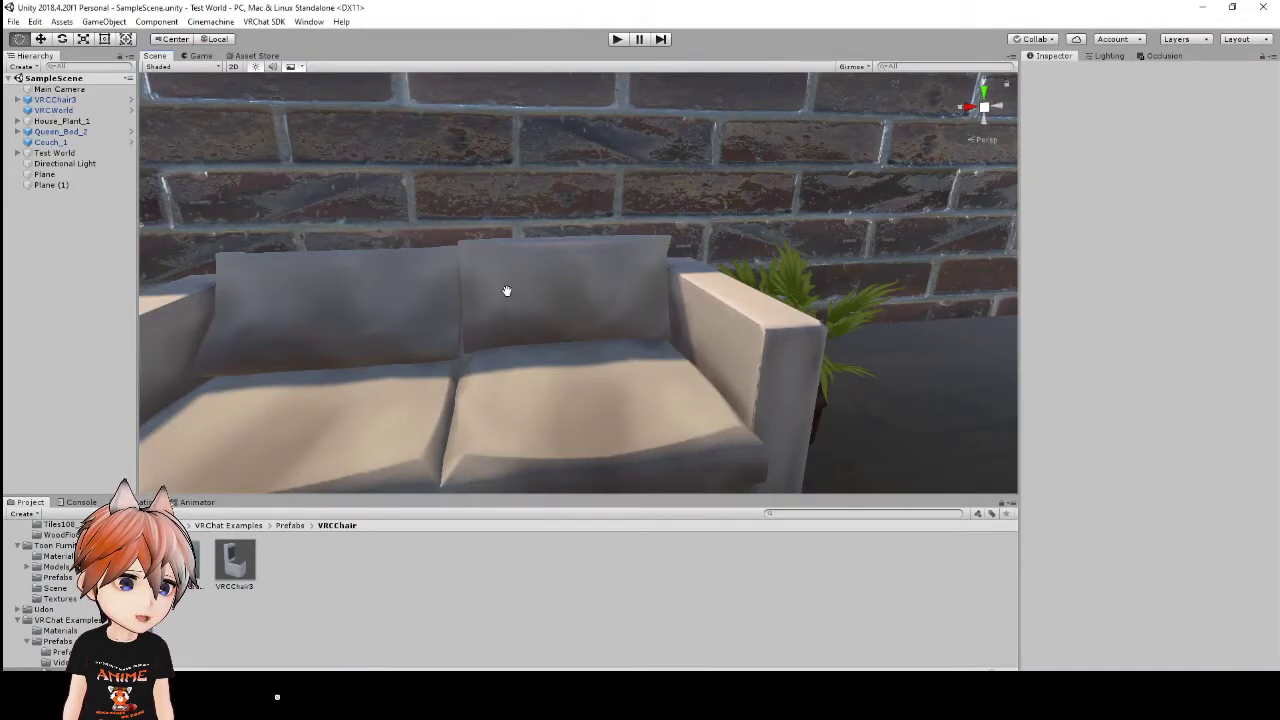
{"action": "scroll", "coordinate": [506, 290], "scroll_direction": "down", "scroll_amount": 3}
{"action": "left_click", "coordinate": [55, 100]}
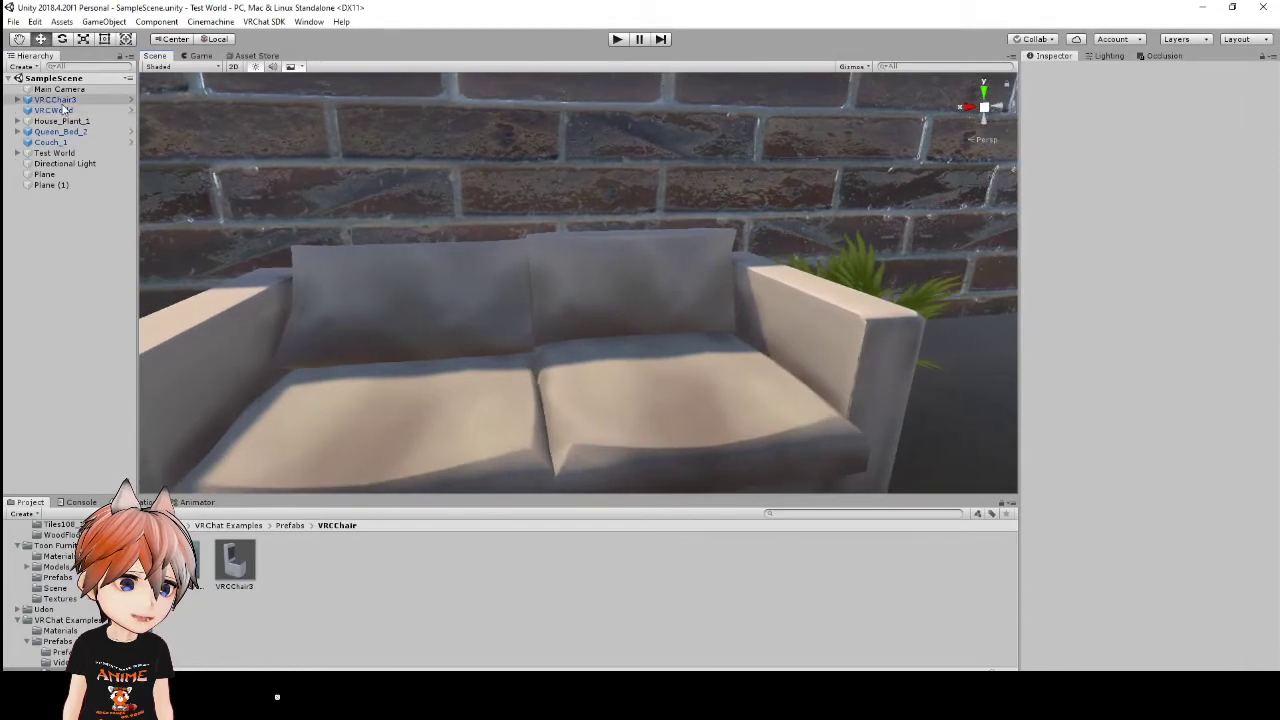
{"action": "key", "text": "w"}
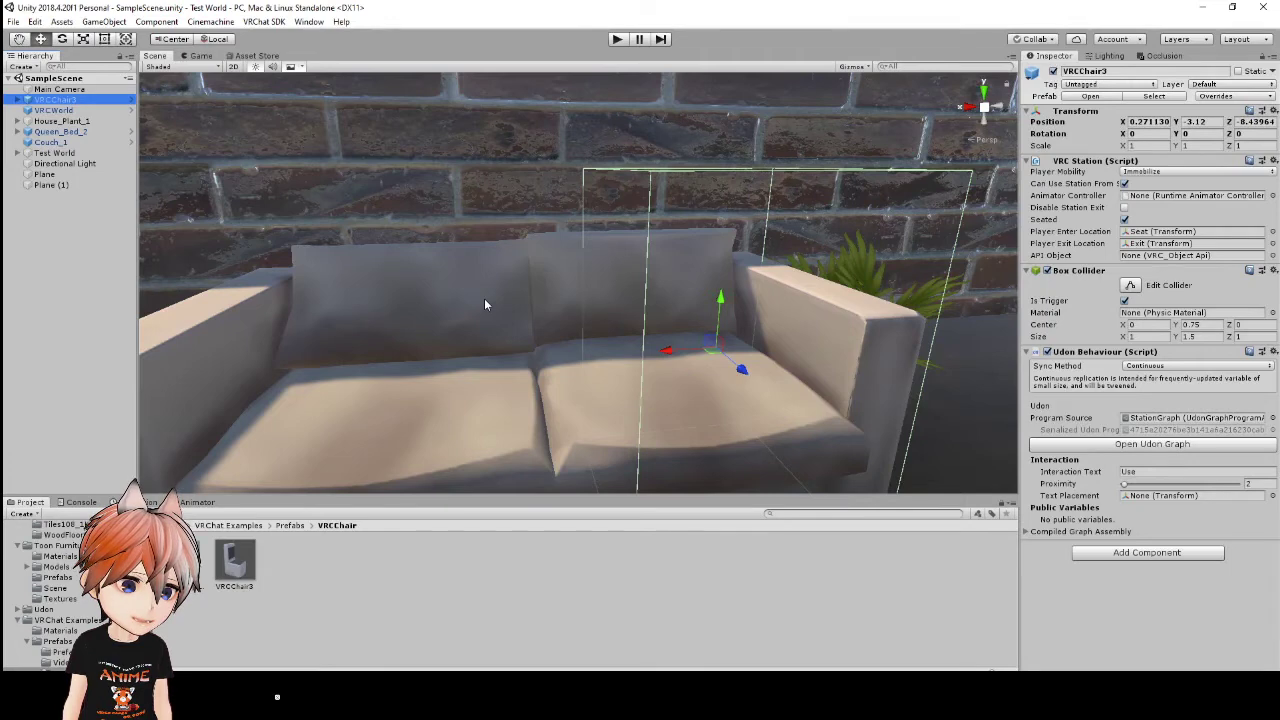
Uncheck Can Use Station From Station on VRCChair3 while keeping Seated enabled
{"action": "left_click", "coordinate": [1125, 184]}
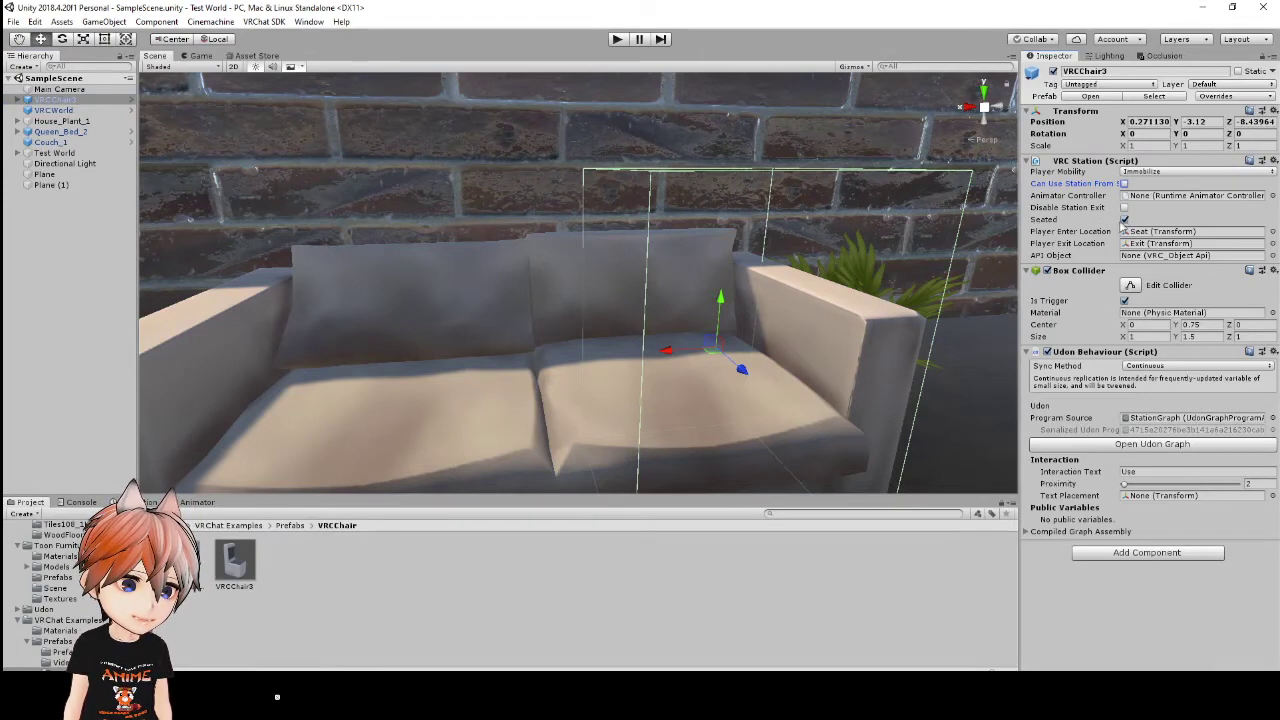
{"action": "left_click", "coordinate": [1124, 219]}
{"action": "left_click", "coordinate": [1124, 219]}
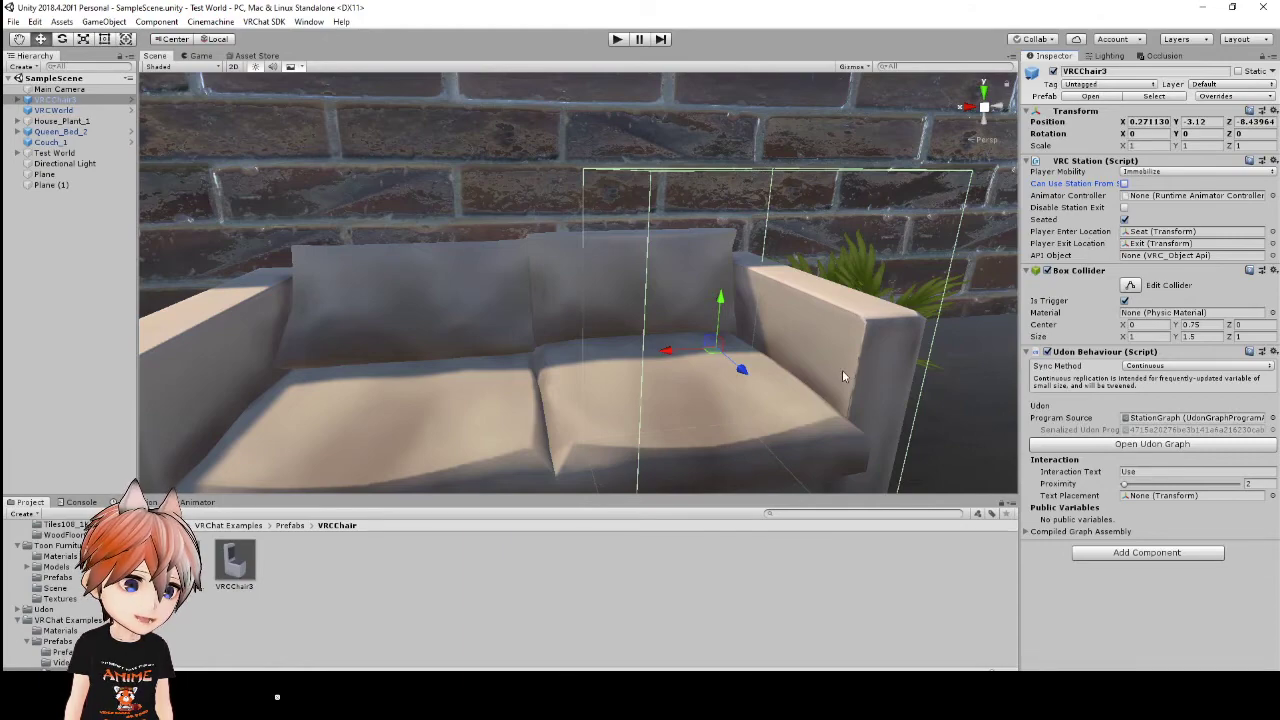
{"action": "right_click_drag", "start_coordinate": [842, 370], "coordinate": [954, 410]}
Expand VRCChair3 and inspect its Seat, Exit and VRC_chair_udon children in the scene
{"action": "left_click", "coordinate": [19, 100]}
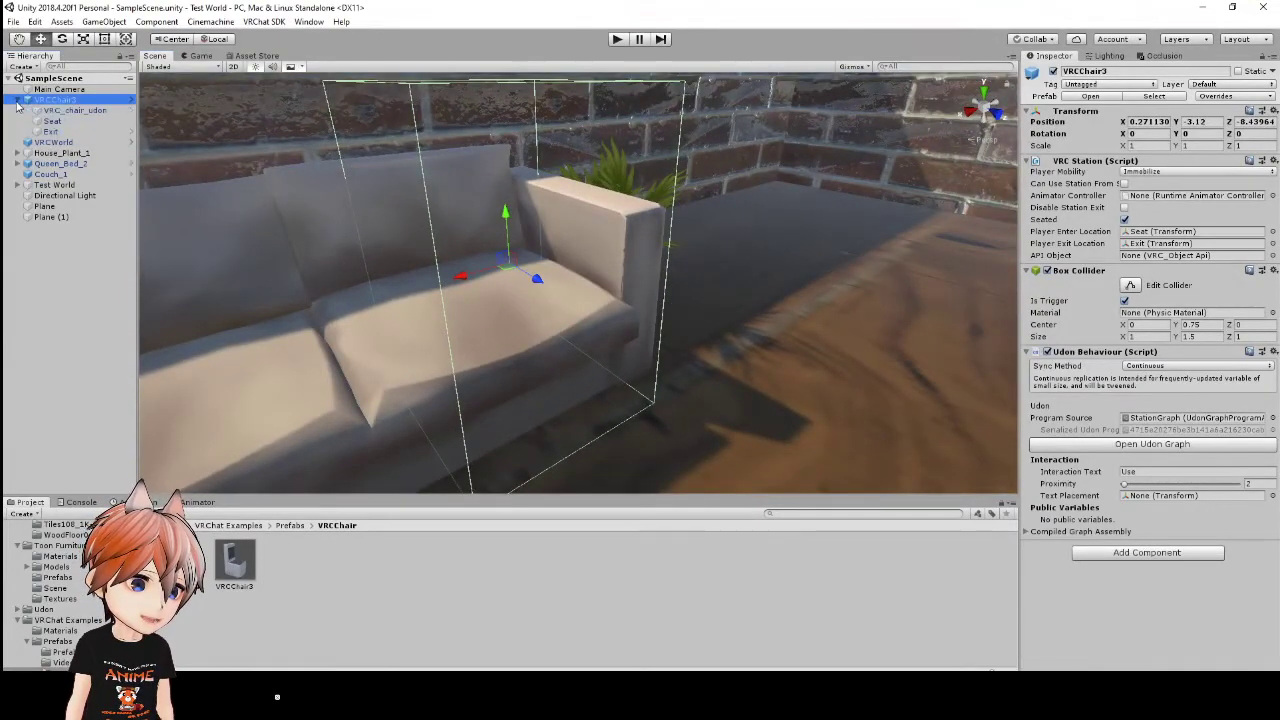
{"action": "left_click", "coordinate": [64, 121]}
{"action": "left_click", "coordinate": [71, 132]}
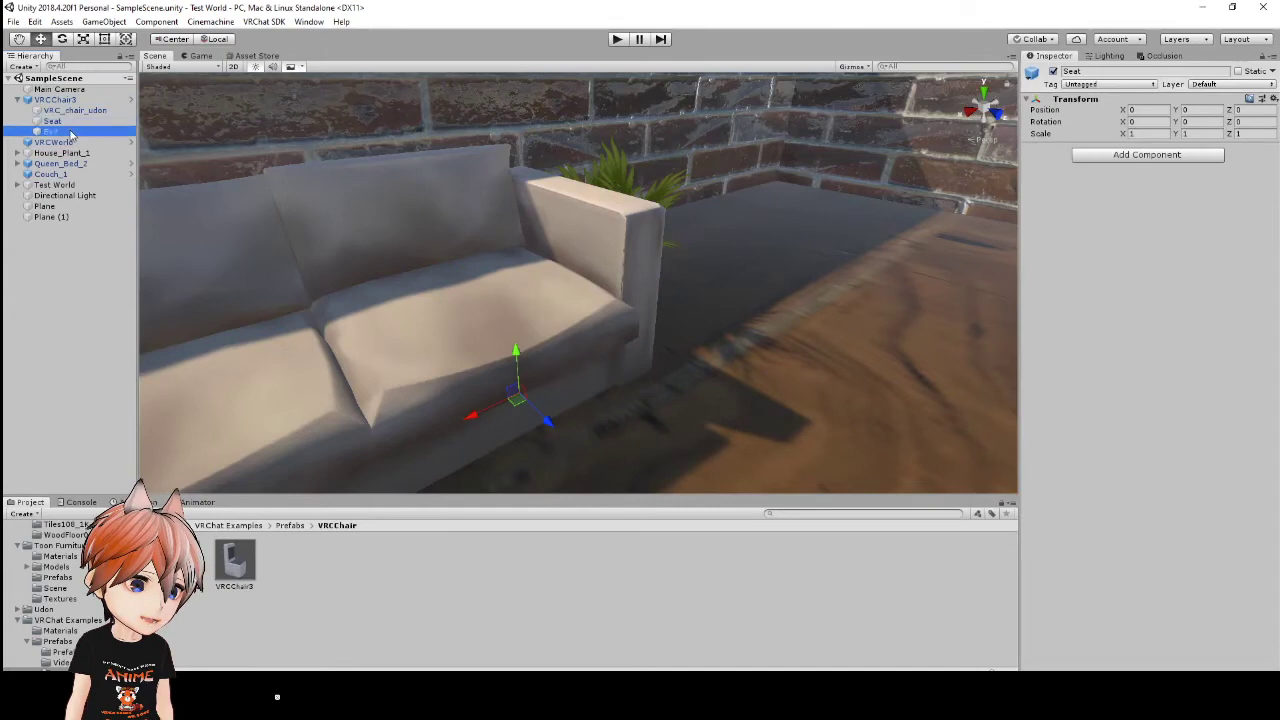
{"action": "right_click_drag", "start_coordinate": [540, 345], "coordinate": [537, 382]}
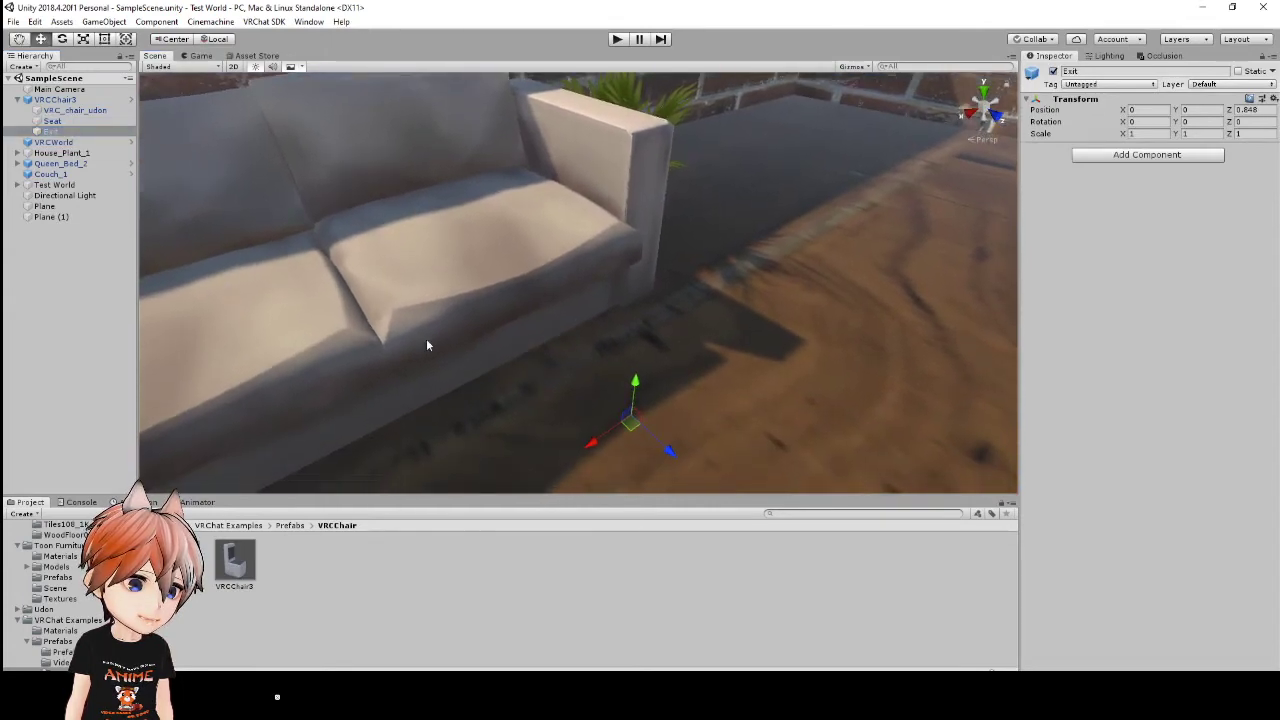
{"action": "right_click_drag", "start_coordinate": [723, 431], "coordinate": [657, 403]}
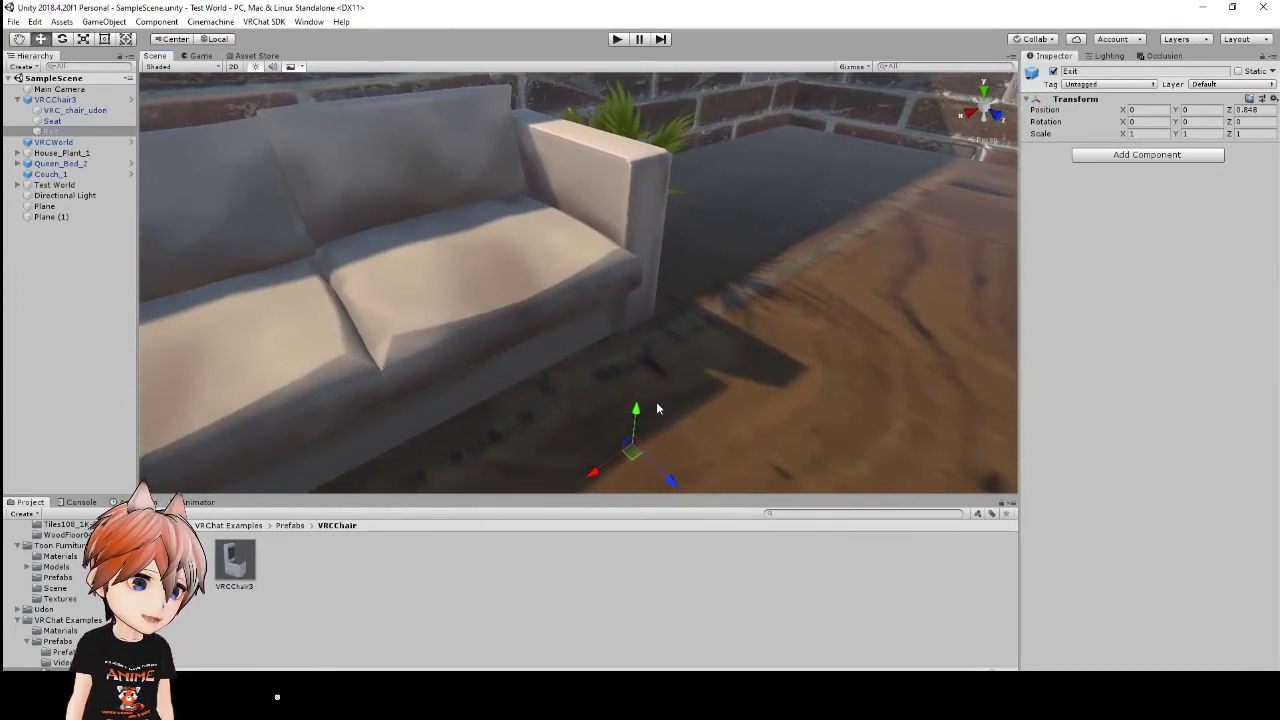
{"action": "left_click", "coordinate": [72, 110]}
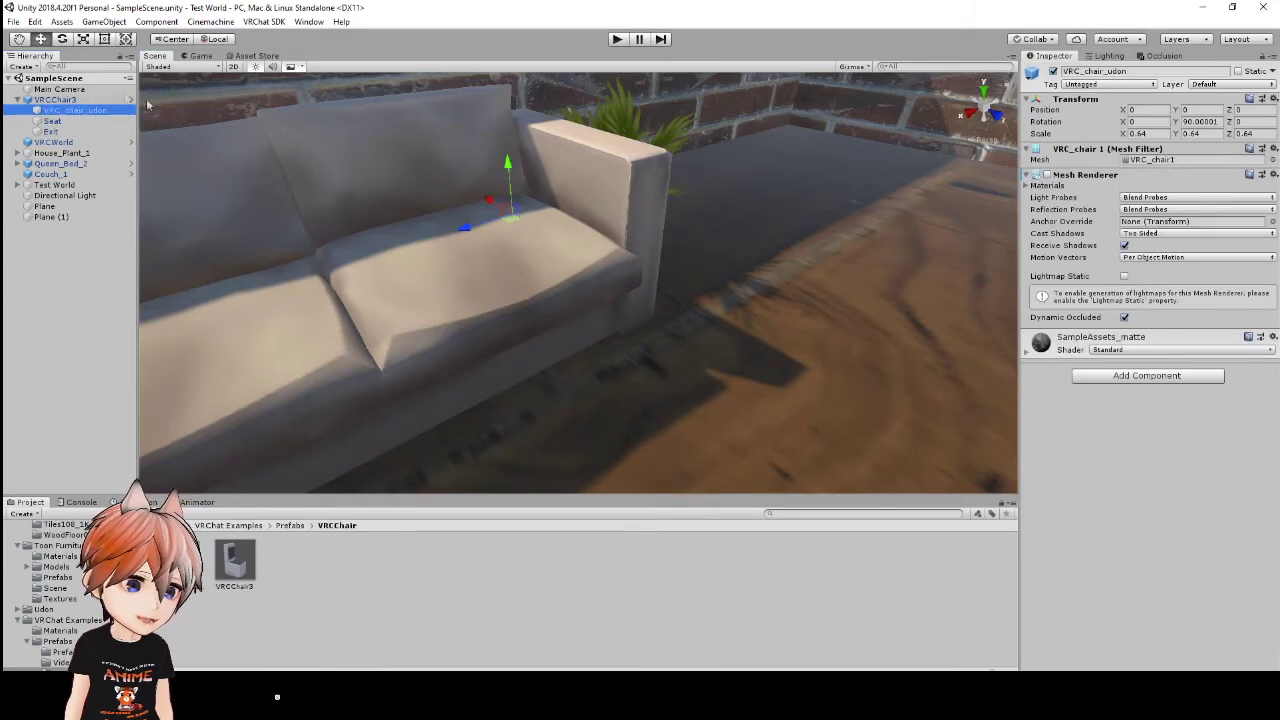
{"action": "left_click", "coordinate": [64, 100]}
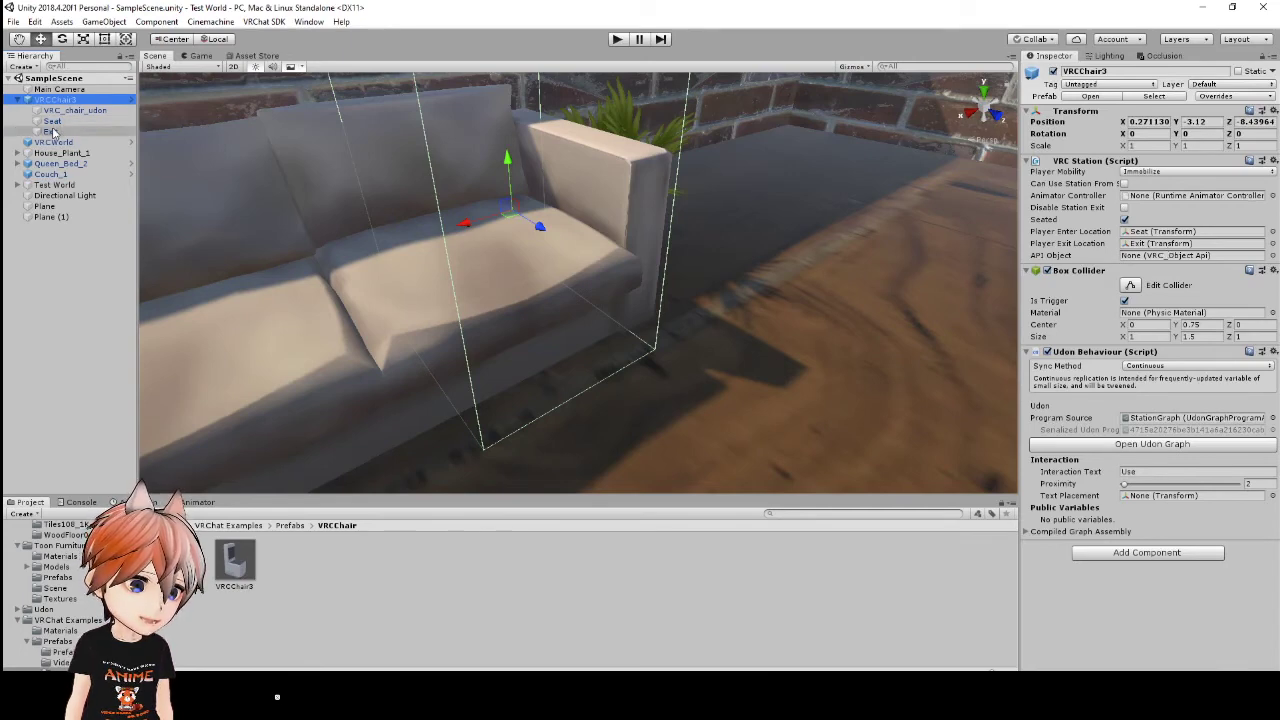
Assign the Exit child as VRCChair3's Player Exit Location, then recheck Seat and the mesh
{"action": "left_click_drag", "start_coordinate": [54, 131], "coordinate": [1133, 246]}
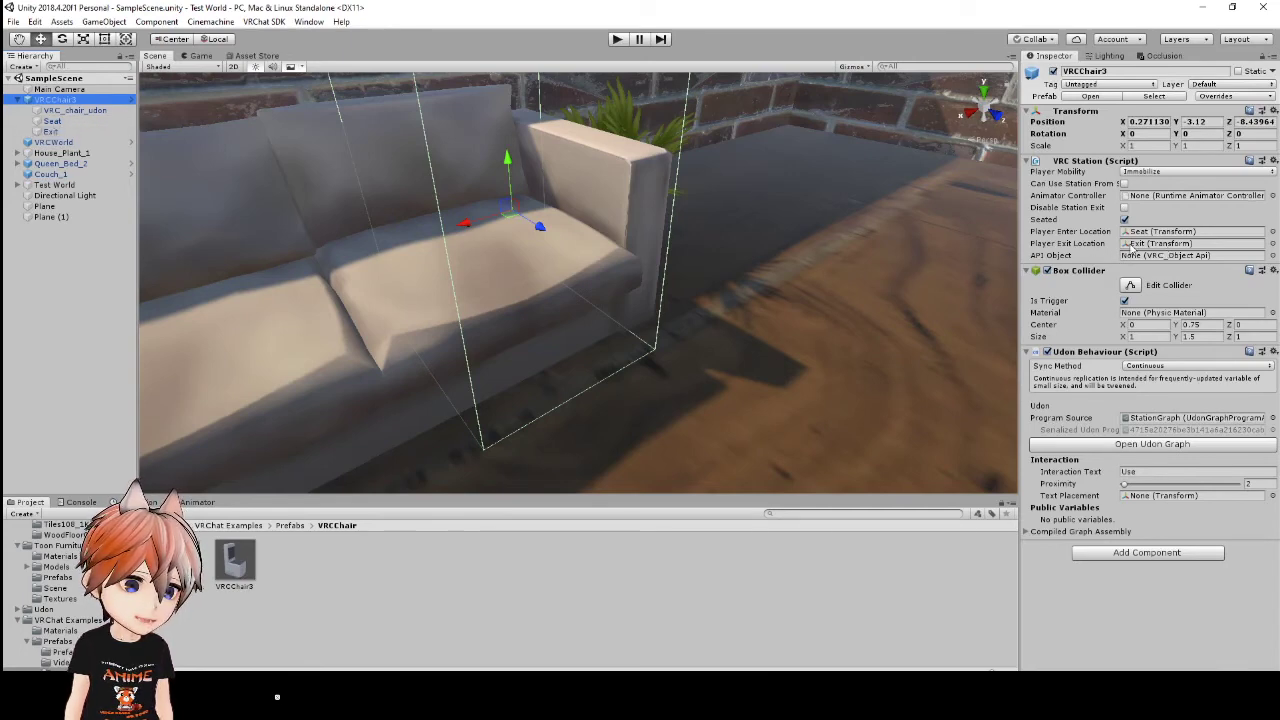
{"action": "left_click", "coordinate": [51, 121]}
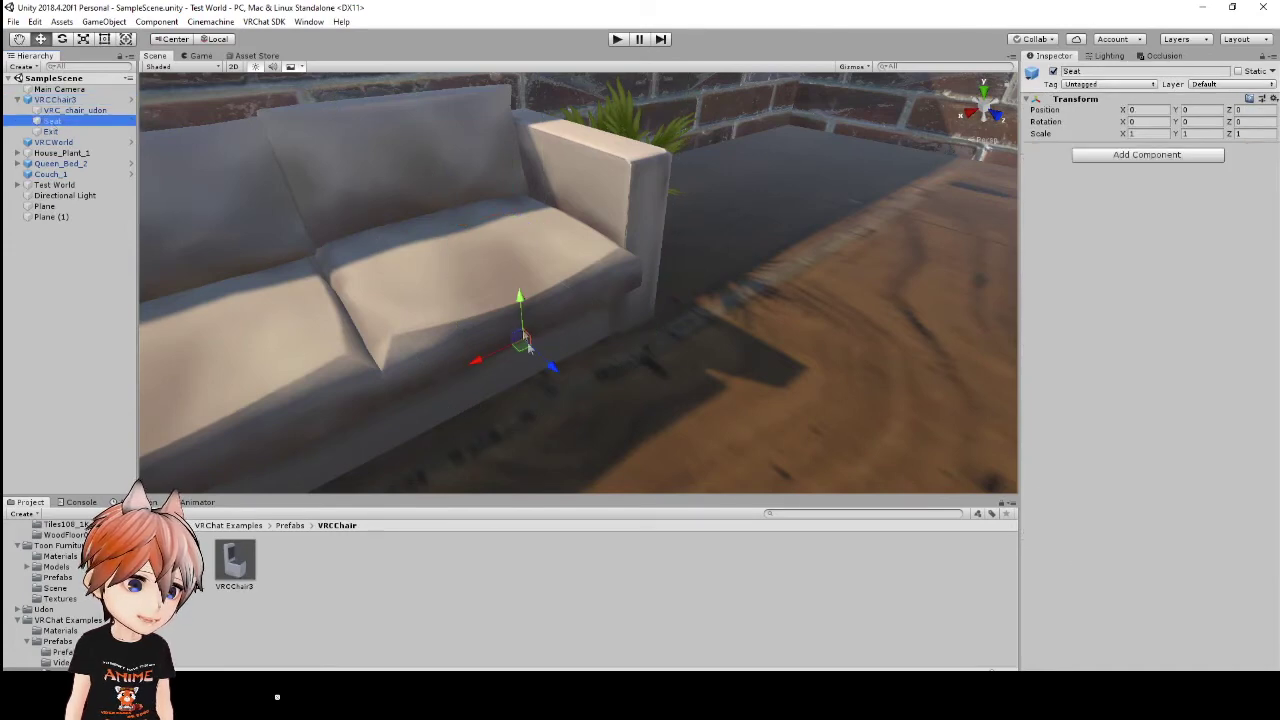
{"action": "left_click", "coordinate": [69, 111]}
{"action": "key", "text": "Left"}
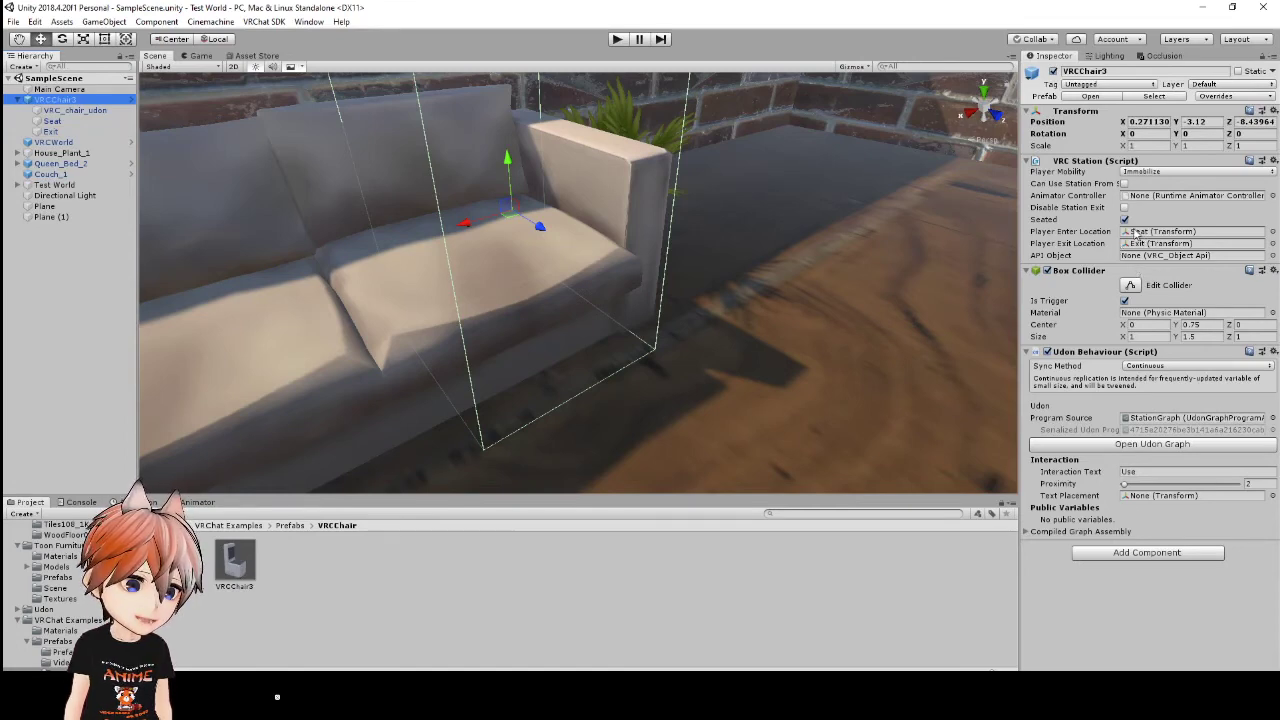
{"action": "left_click_drag", "start_coordinate": [960, 238], "coordinate": [789, 244], "text": "alt"}
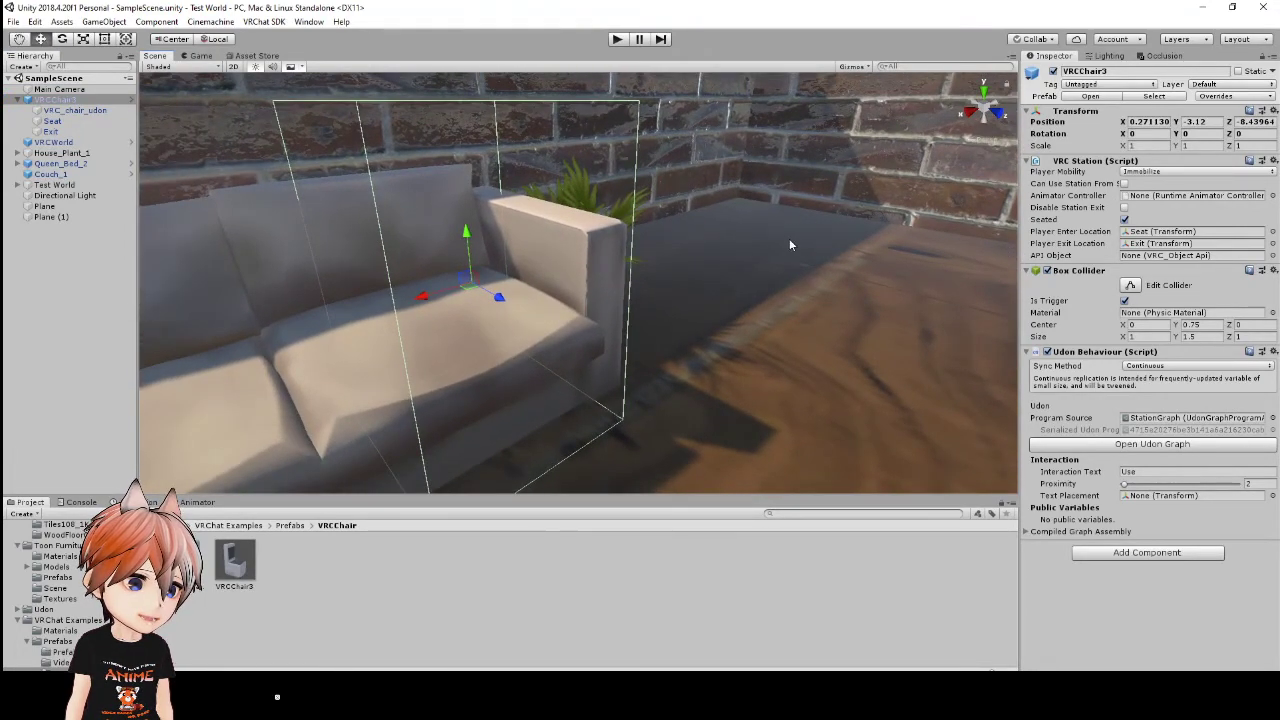